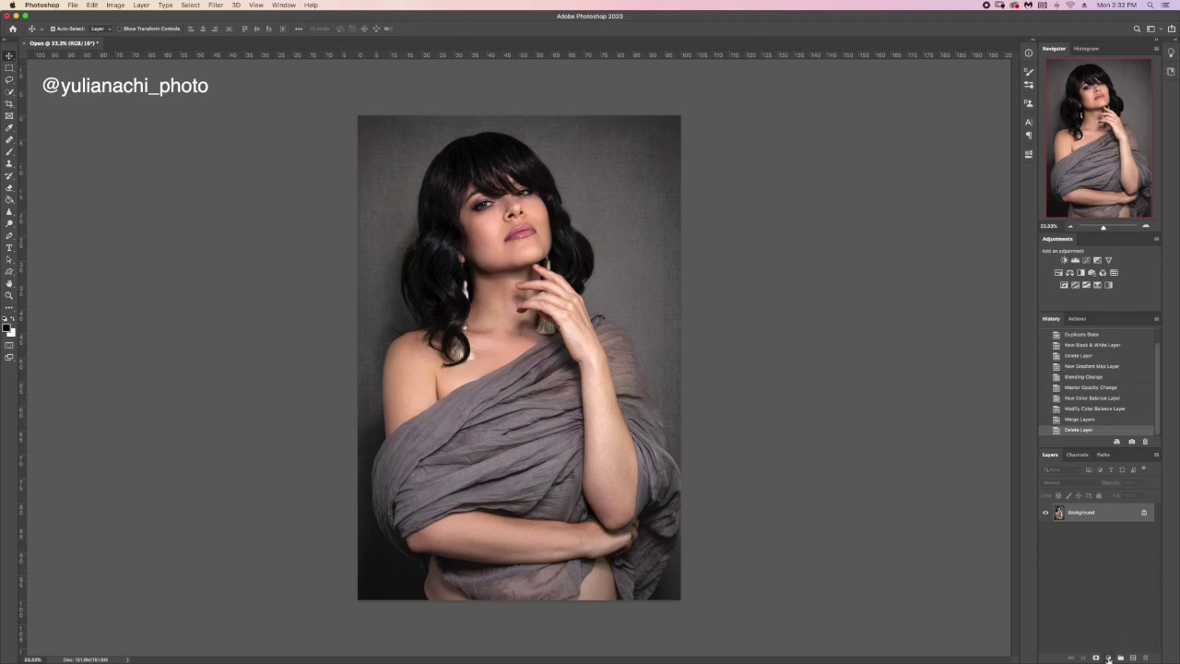
# Add a black-to-white Gradient Map adjustment layer above the Background, making the portrait black and white
pyautogui.click(1110, 659)
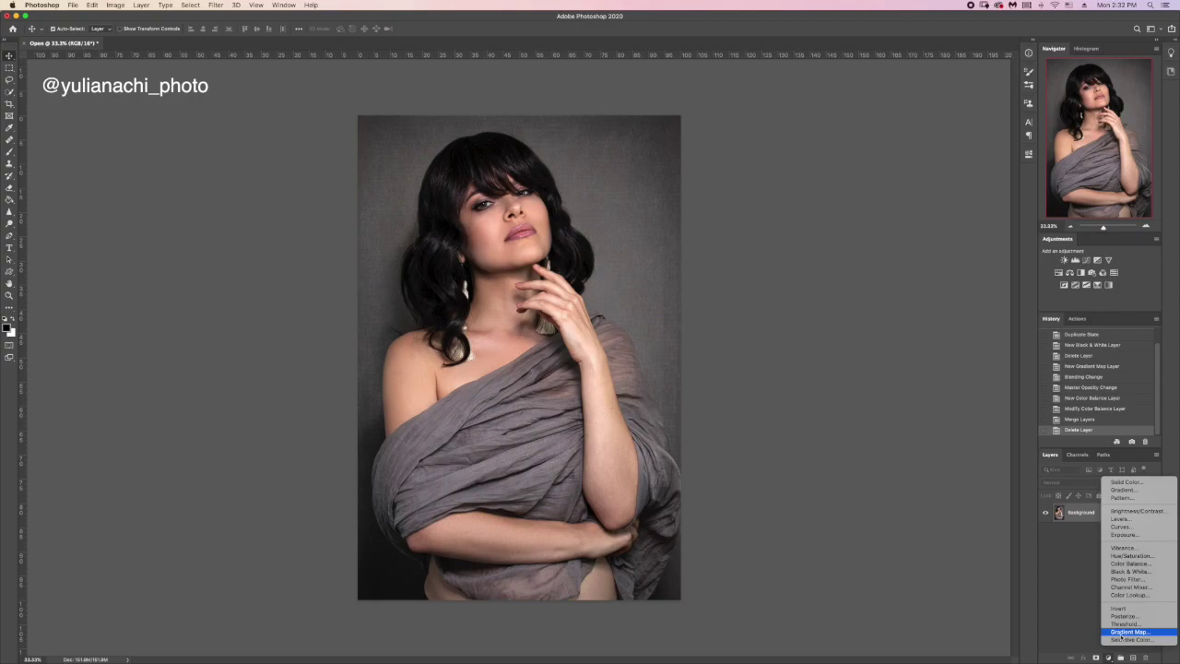
pyautogui.click(1124, 632)
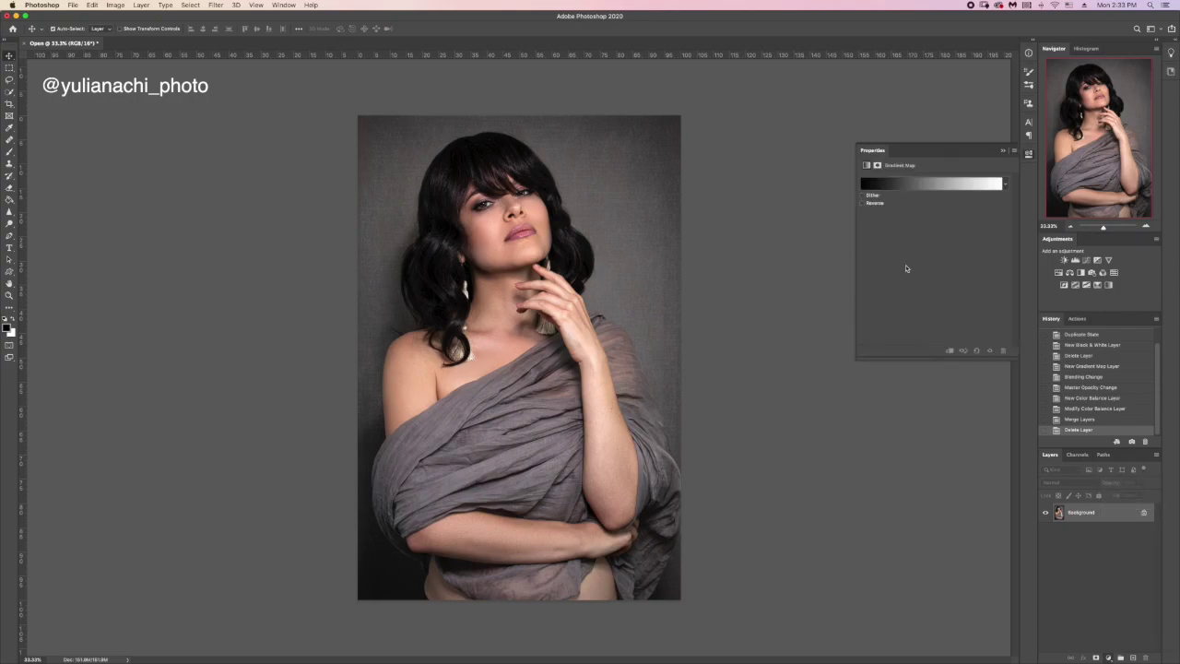
pyautogui.click(1005, 185)
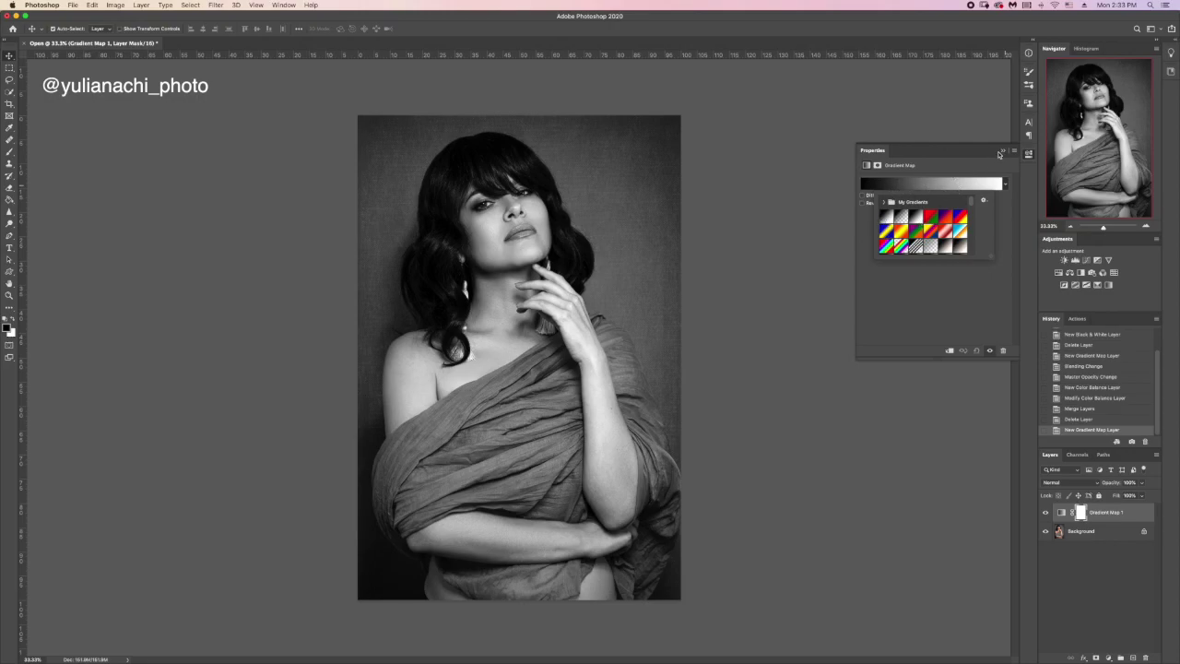
pyautogui.click(1031, 156)
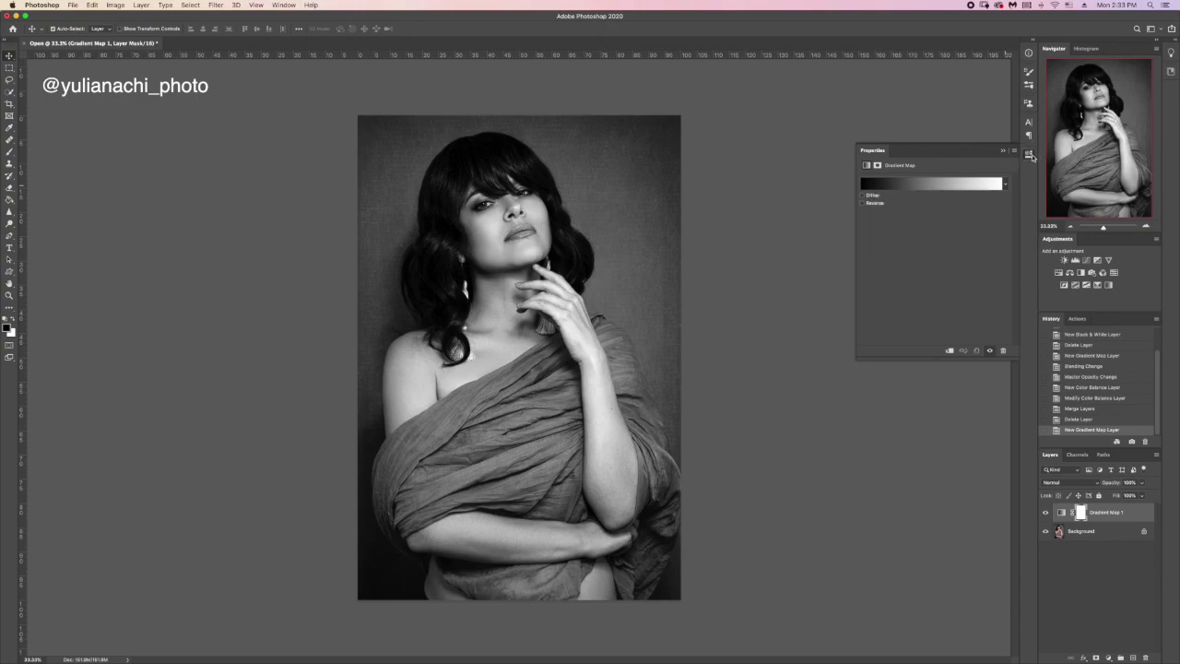
pyautogui.click(1030, 155)
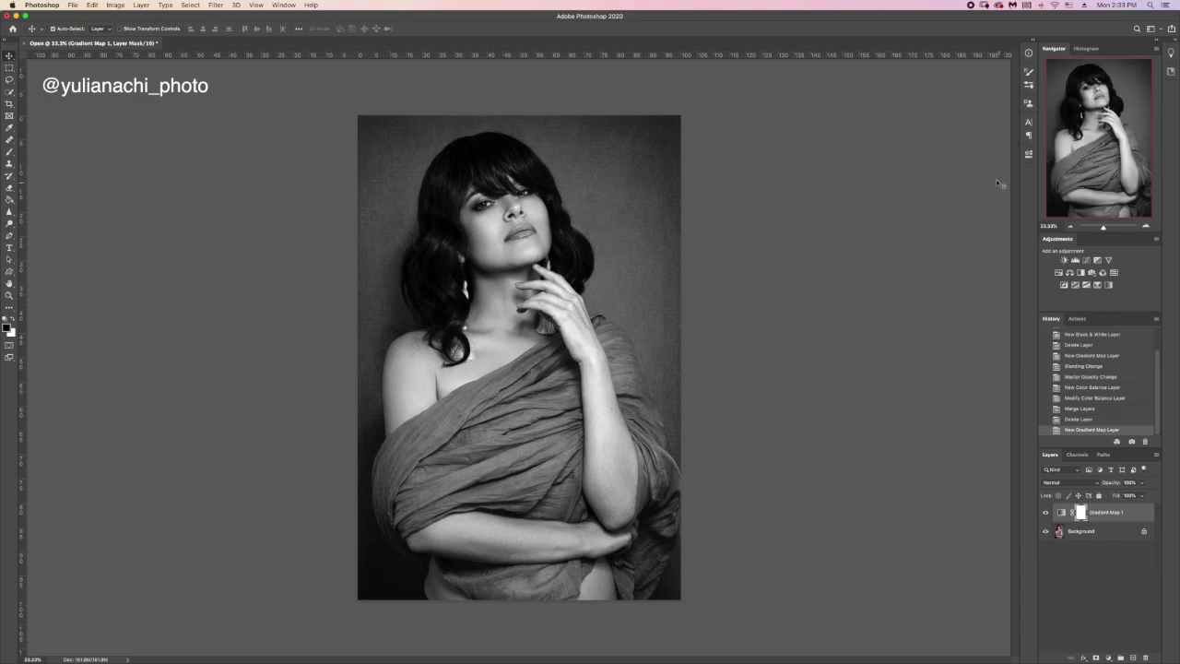
# Set Gradient Map 1 to Overlay blend mode at 20% opacity, then hide it to compare
pyautogui.click(1083, 482)
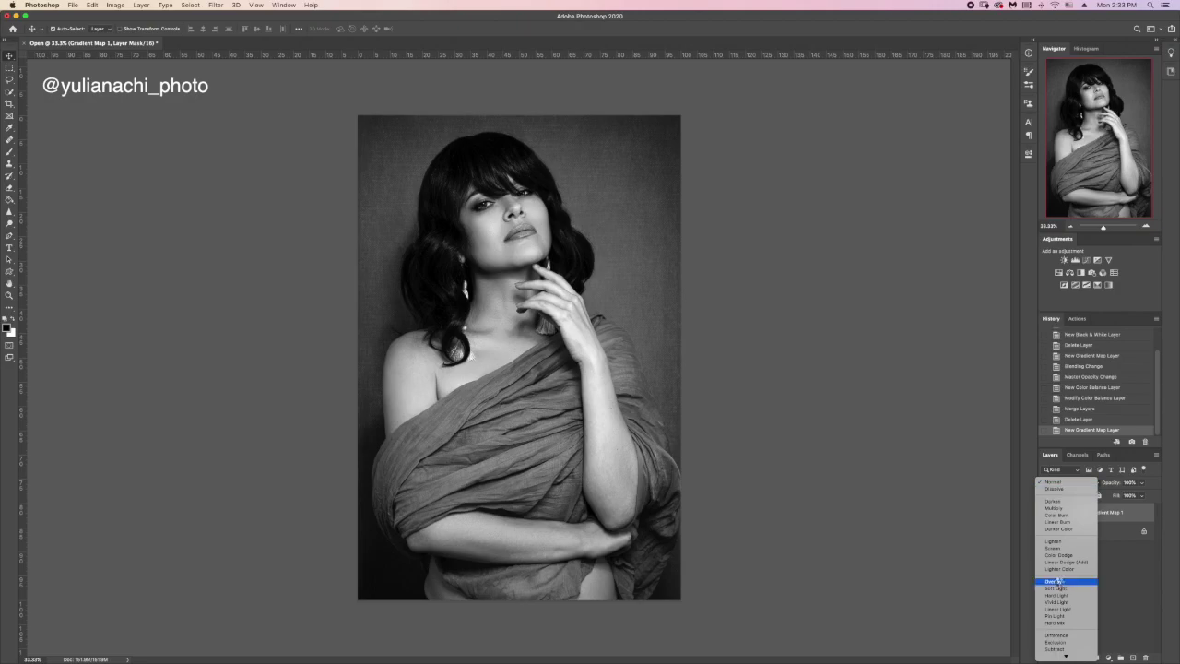
pyautogui.click(1058, 582)
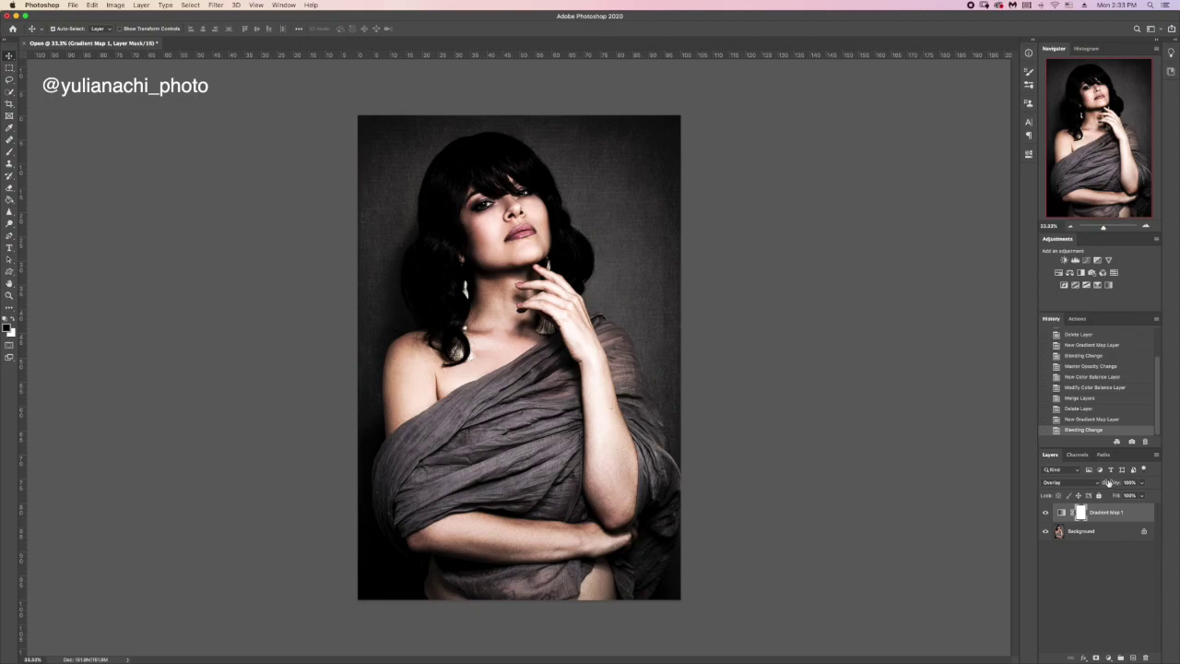
pyautogui.moveTo(1111, 485)
pyautogui.mouseDown()
pyautogui.moveTo(1070, 482)
pyautogui.moveTo(1111, 483)
pyautogui.mouseUp()
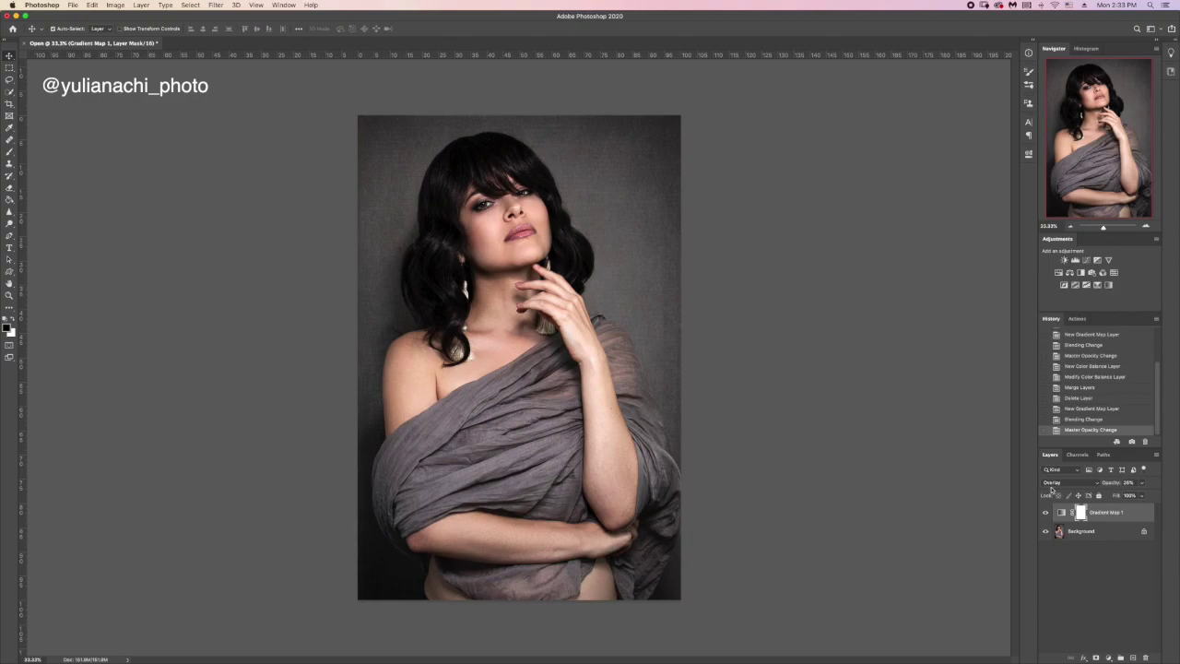
pyautogui.click(1045, 512)
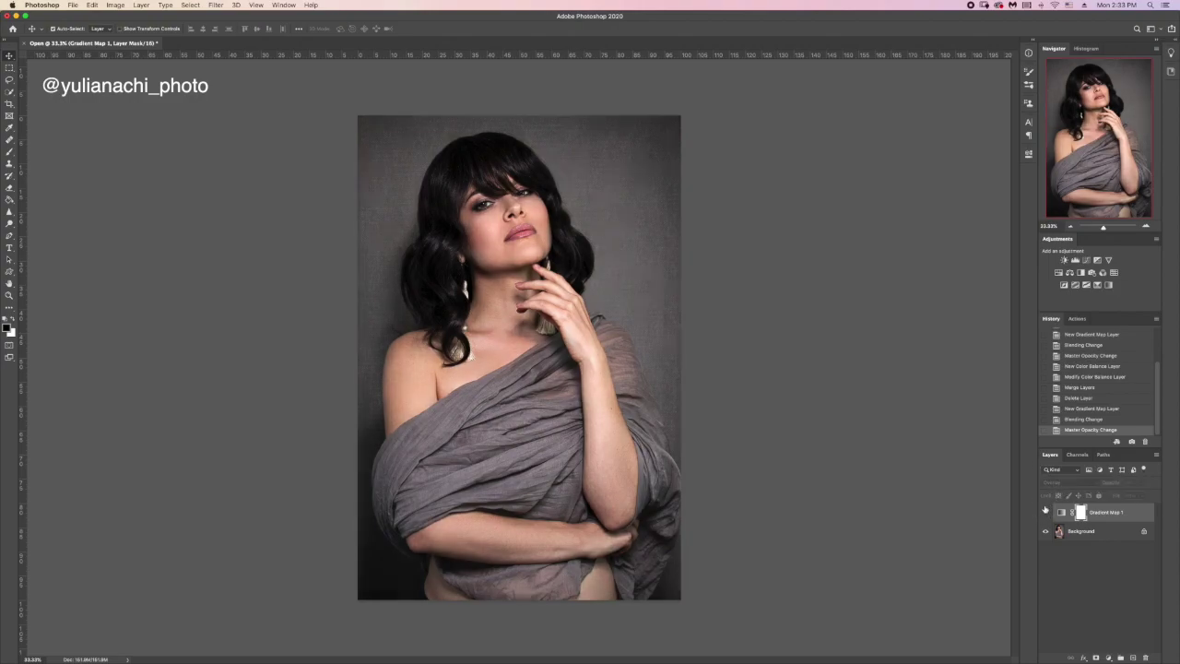
# Lower the gradient map opacity to 23%, compare with it on and off, and target its adjustment thumbnail
pyautogui.click(1046, 512)
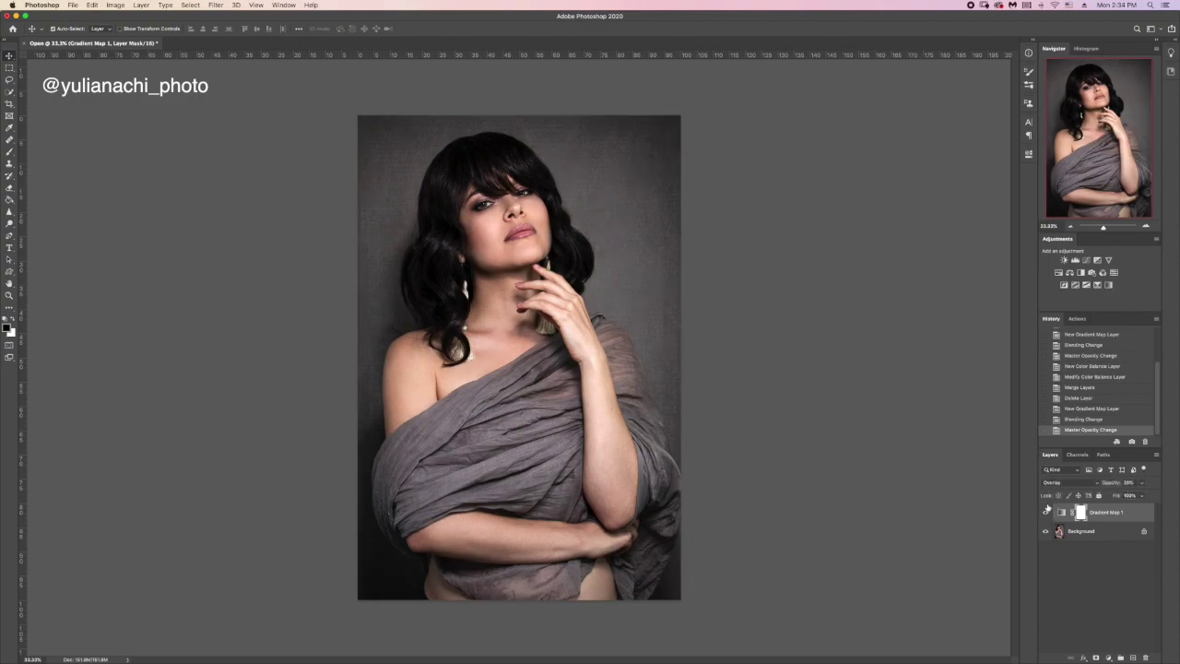
pyautogui.moveTo(1110, 483); pyautogui.dragTo(1111, 484)
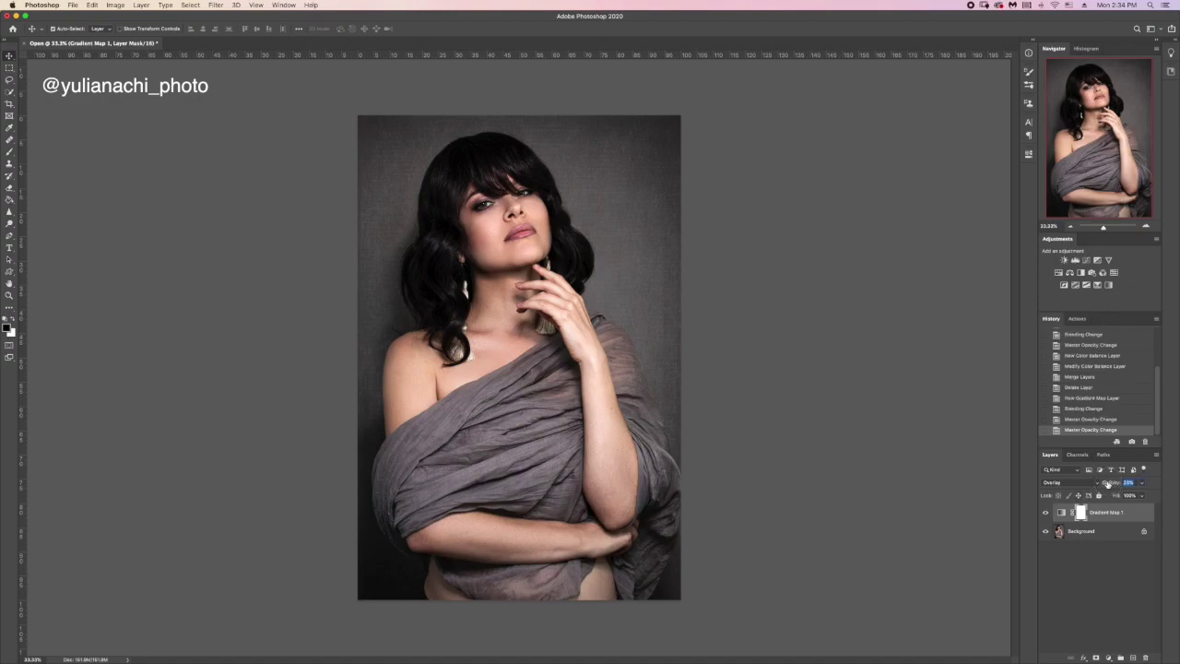
pyautogui.click(1046, 511)
pyautogui.click(1047, 512)
pyautogui.press('super+2')
# In Blend If, split the Underlying Layer black slider to 37/108 so the effect fades over shadows
pyautogui.doubleClick(1141, 517)
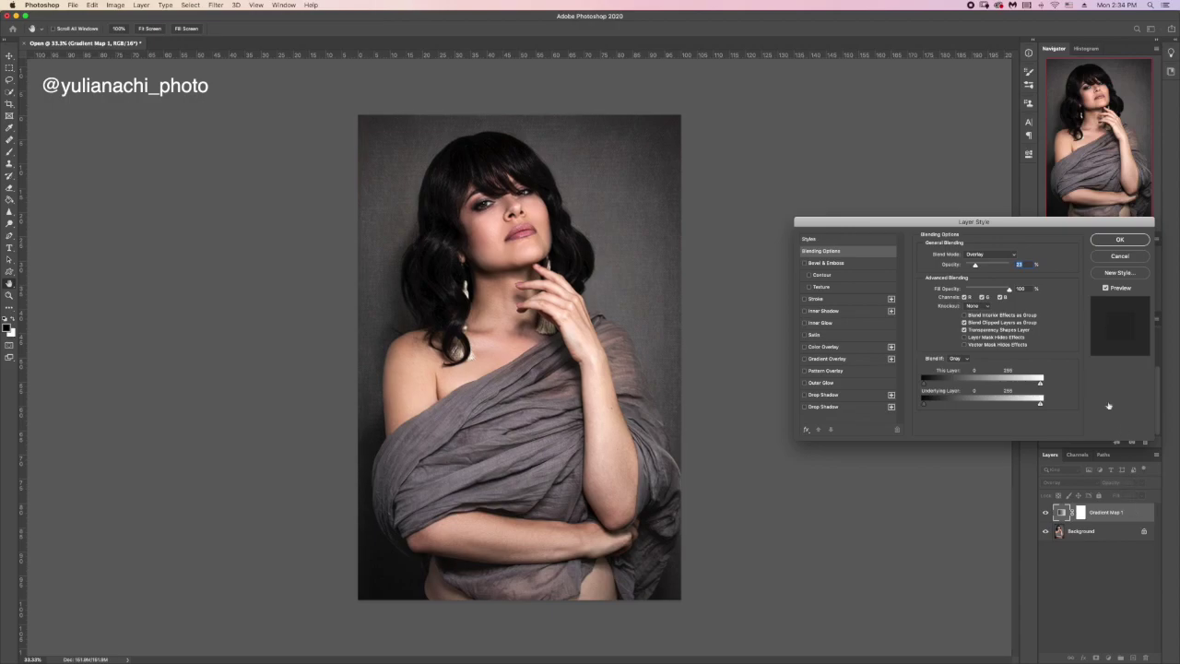
pyautogui.moveTo(1024, 224); pyautogui.dragTo(952, 219)
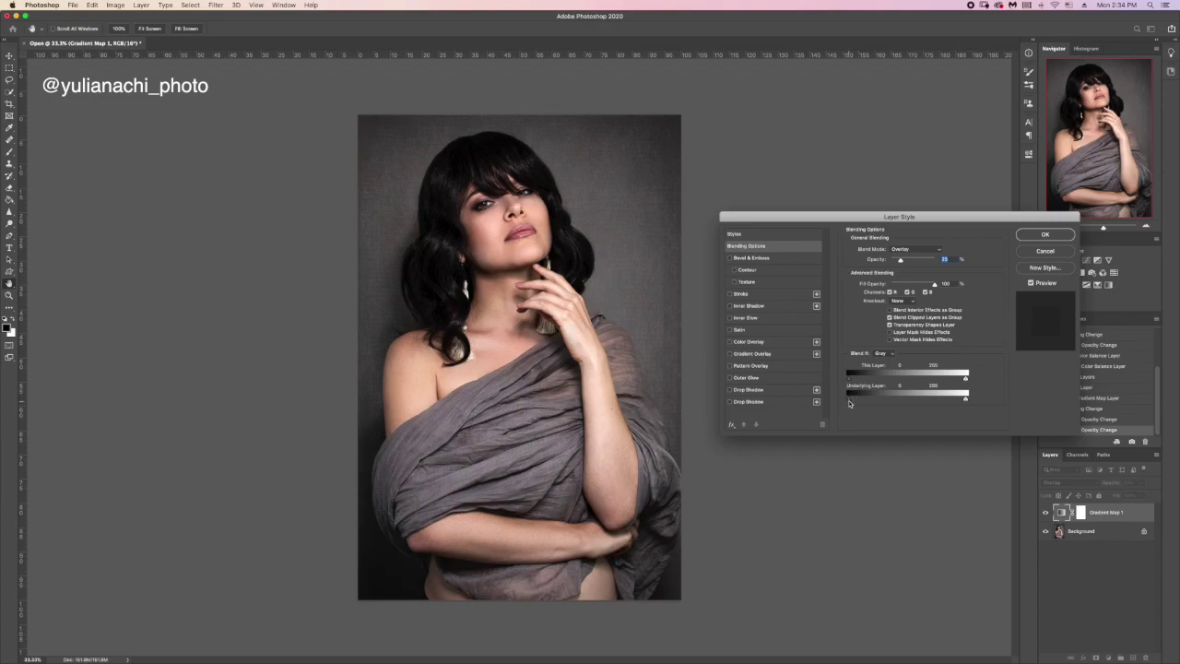
pyautogui.click(849, 401)
pyautogui.moveTo(849, 400); pyautogui.dragTo(883, 398)
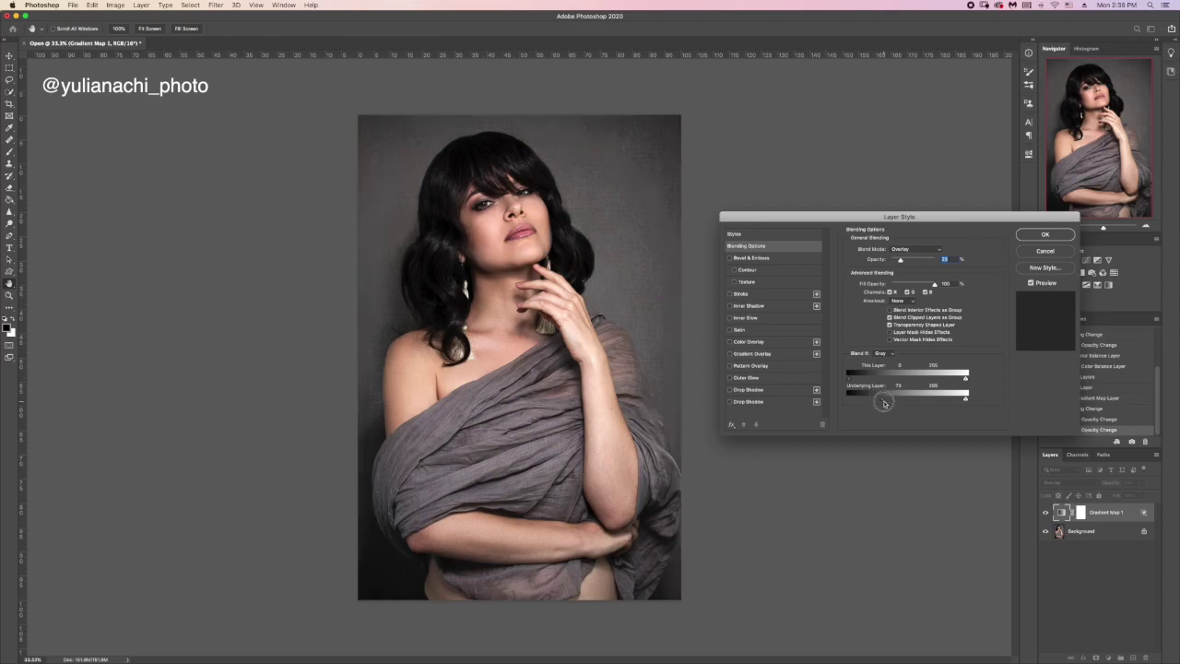
pyautogui.moveTo(886, 402)
pyautogui.mouseDown()
pyautogui.moveTo(908, 400)
pyautogui.moveTo(883, 399)
pyautogui.mouseUp()
pyautogui.moveTo(883, 400); pyautogui.dragTo(921, 400)
pyautogui.click(1033, 238)
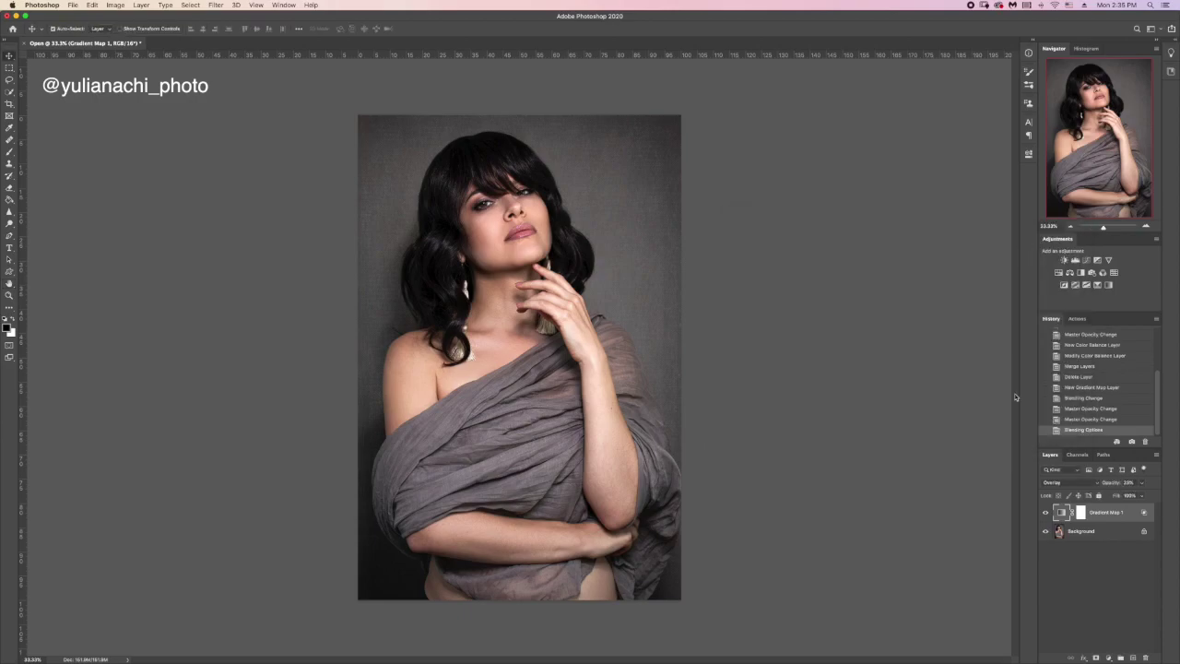
# Compare the gradient map on and off, then revert to the Master Opacity Change history state
pyautogui.click(1045, 512)
pyautogui.click(1045, 513)
pyautogui.click(1046, 513)
pyautogui.click(1117, 420)
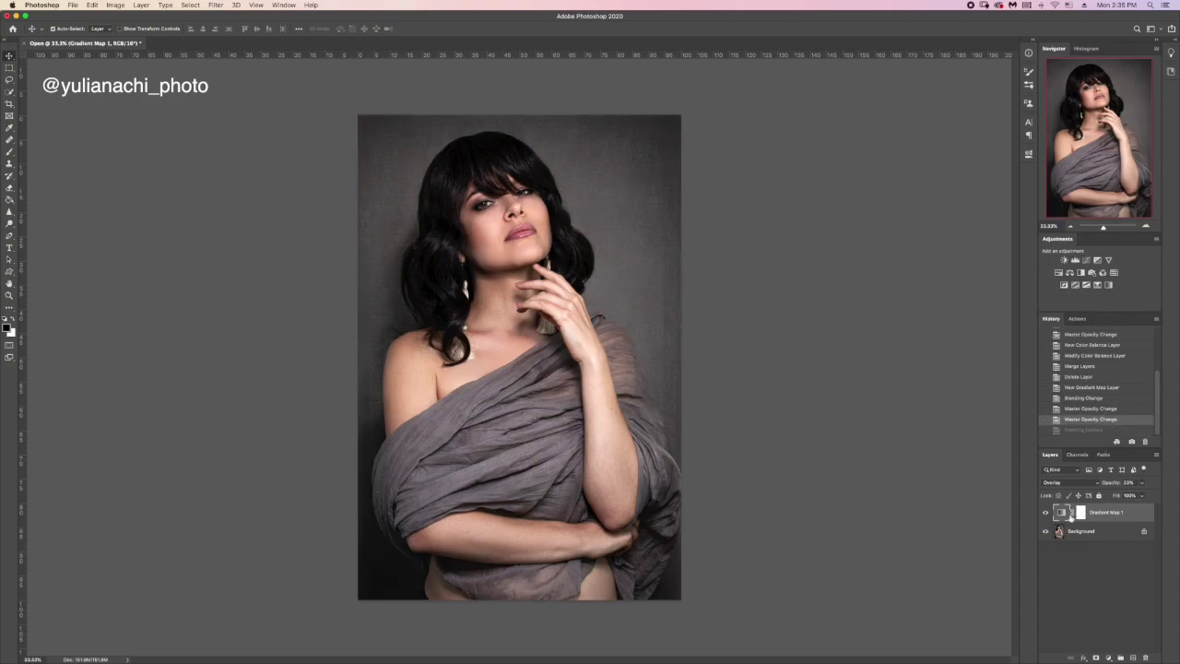
# Drag the Underlying Layer white Blend If slider left to spare highlights, apply, and compare on/off
pyautogui.doubleClick(1140, 515)
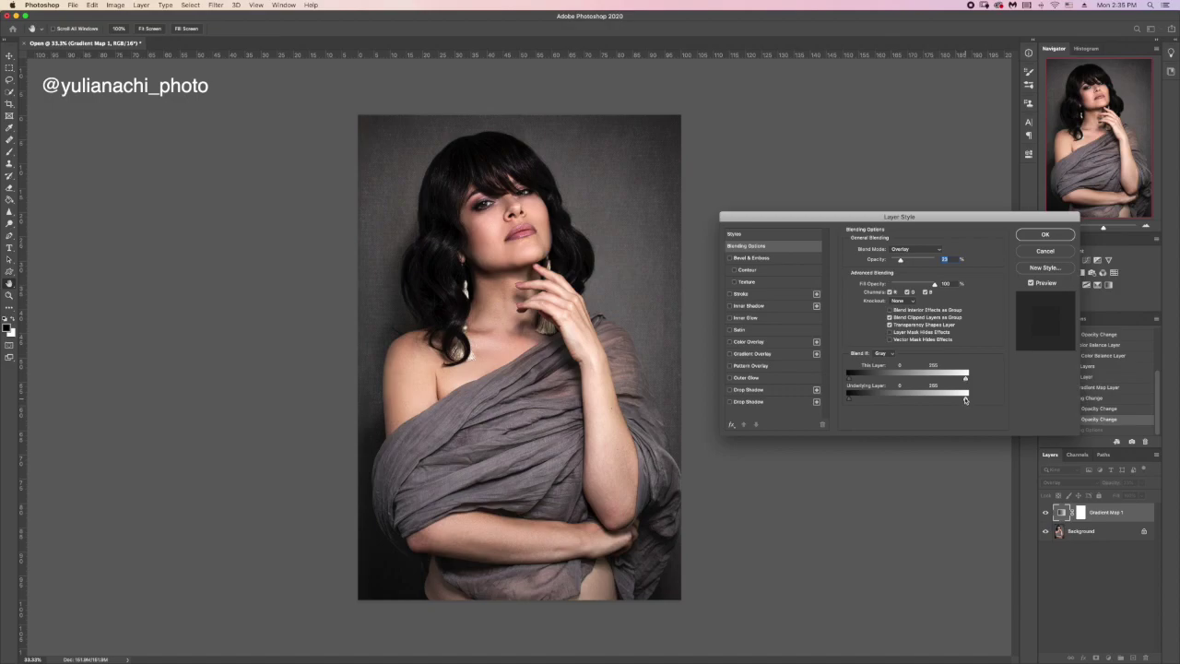
pyautogui.moveTo(965, 400); pyautogui.dragTo(920, 400)
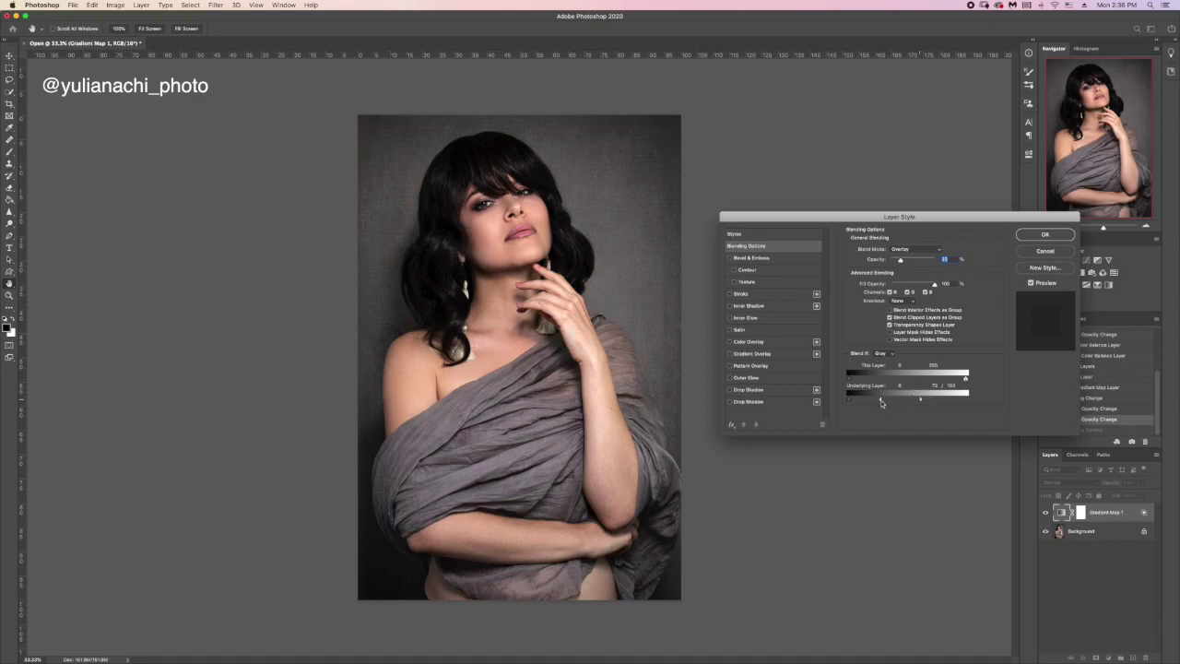
pyautogui.click(1033, 237)
pyautogui.click(1045, 513)
pyautogui.click(1044, 512)
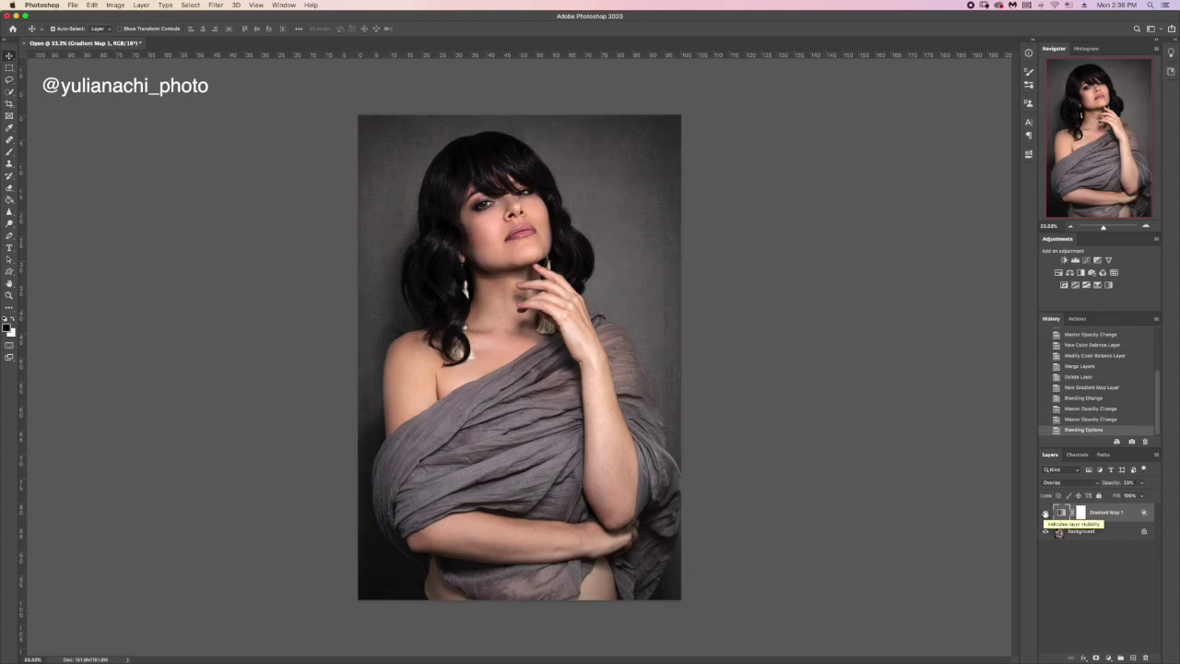
pyautogui.click(1044, 512)
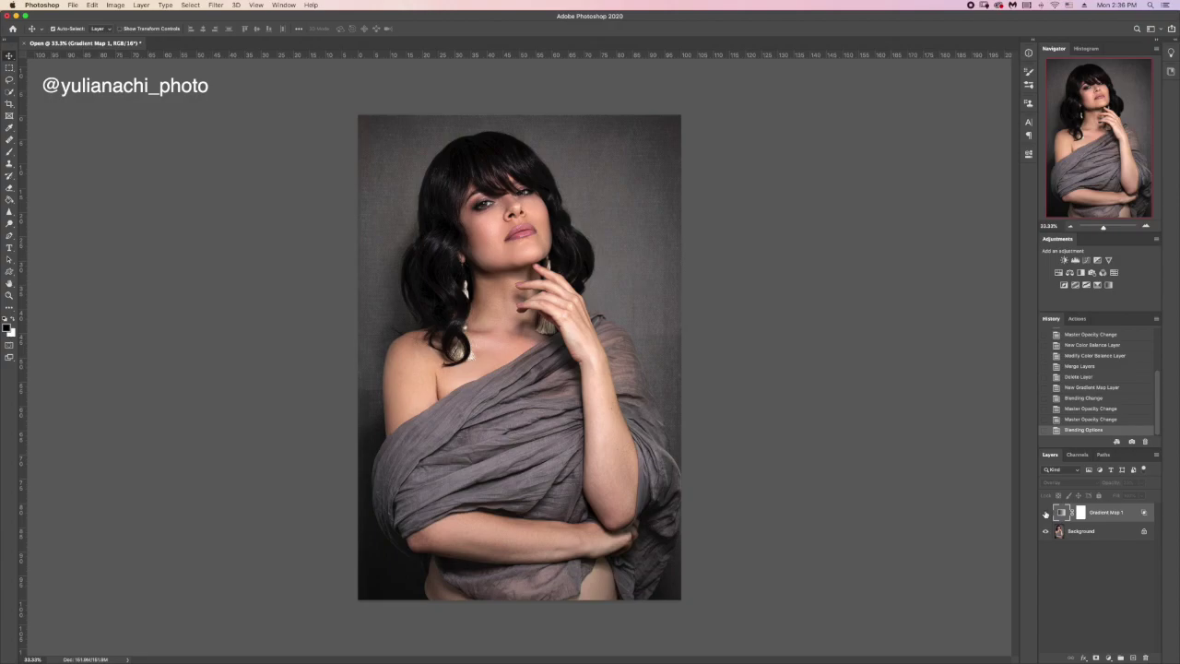
pyautogui.click(1045, 513)
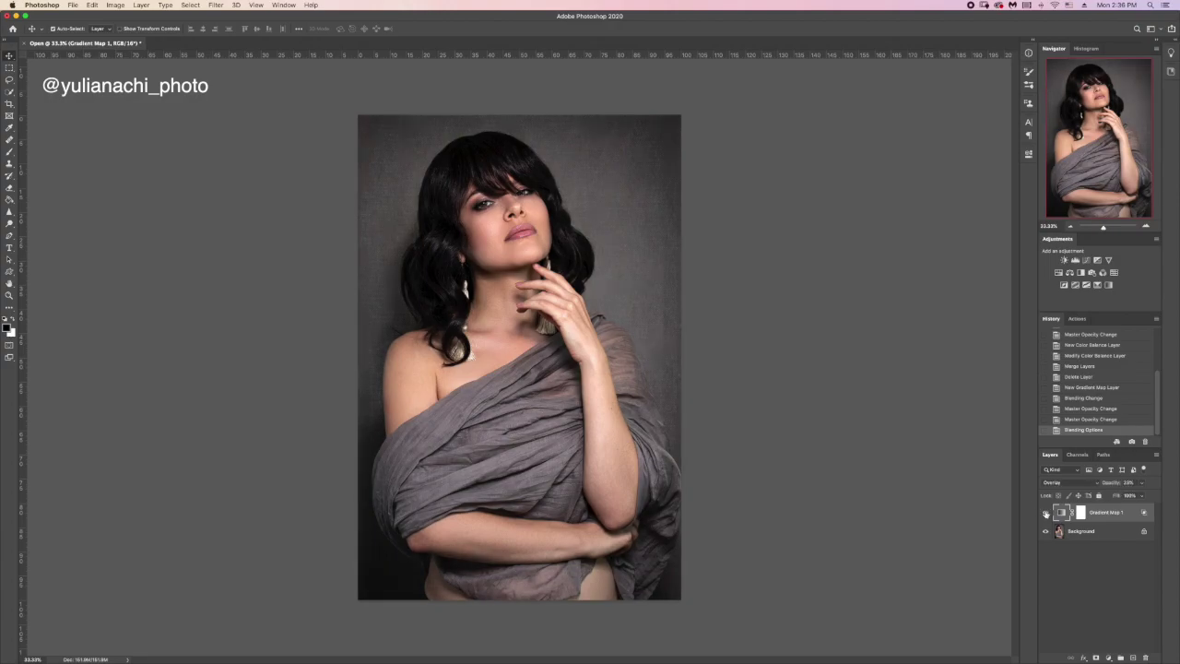